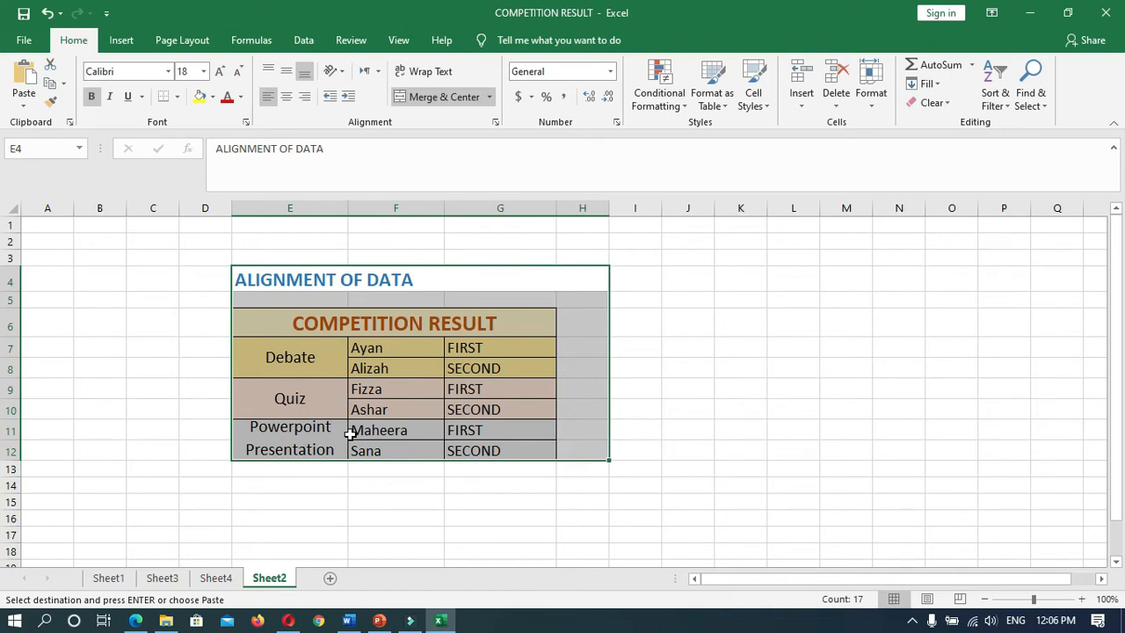
# Step: Add a new worksheet, merge and center G5:I5, and enter the title "COMPETITION RESULT"
pyautogui.click(330, 578)
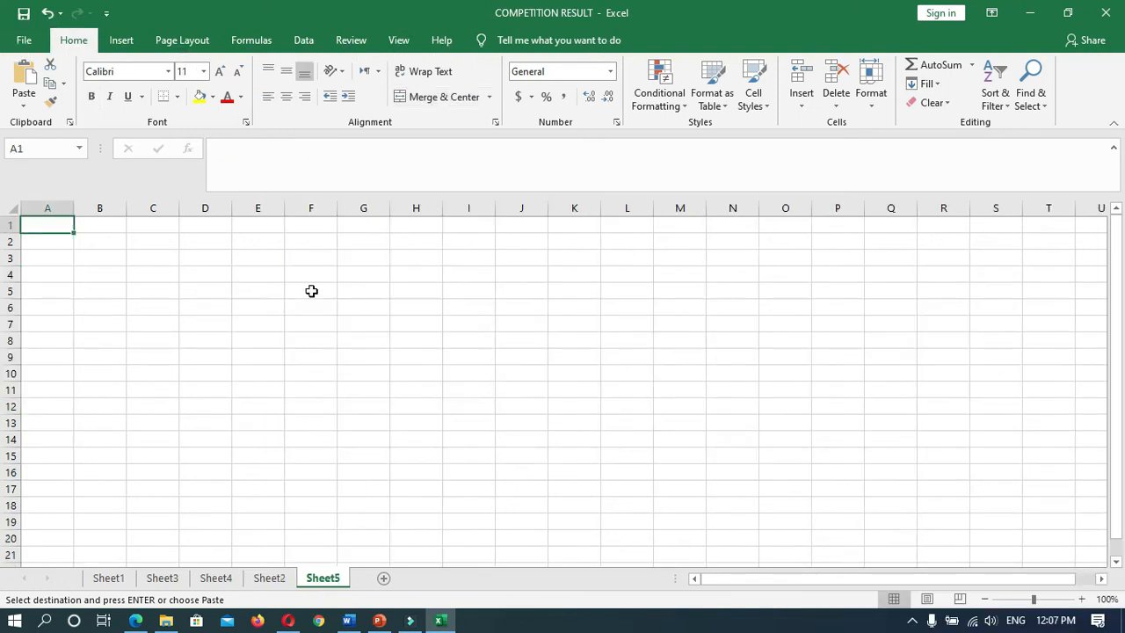
pyautogui.moveTo(368, 291); pyautogui.dragTo(475, 289)
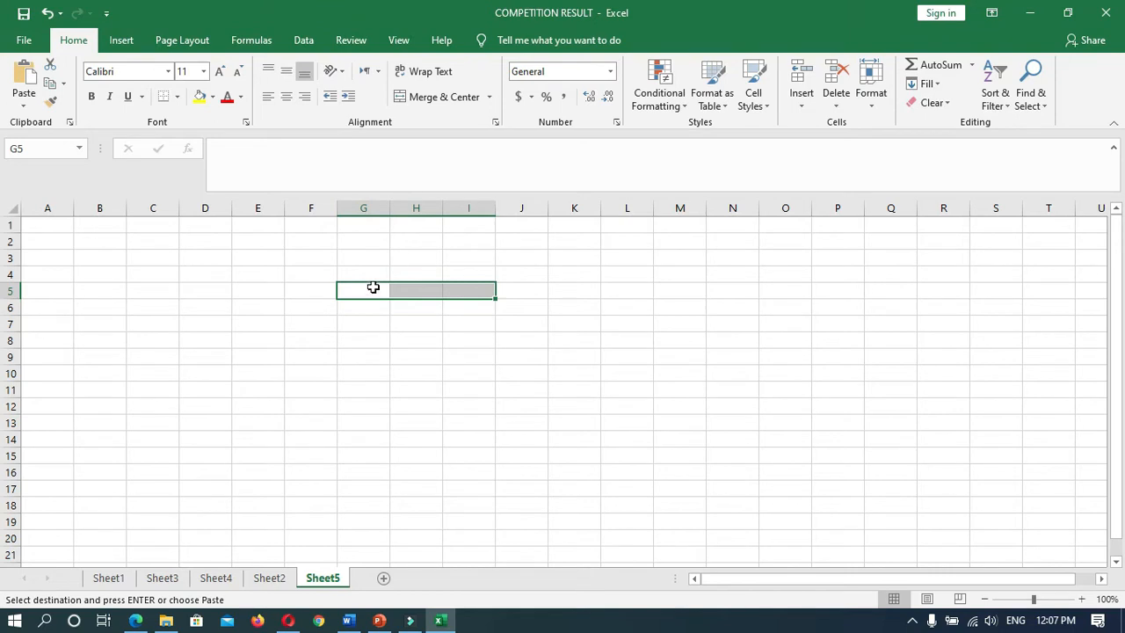
pyautogui.click(433, 98)
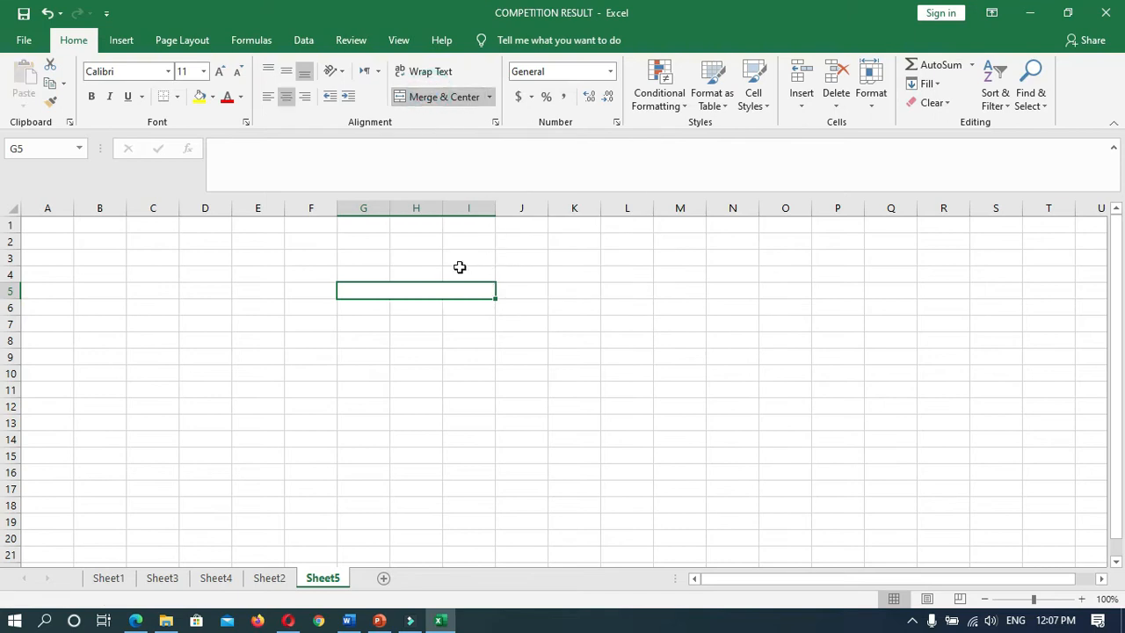
pyautogui.doubleClick(367, 291)
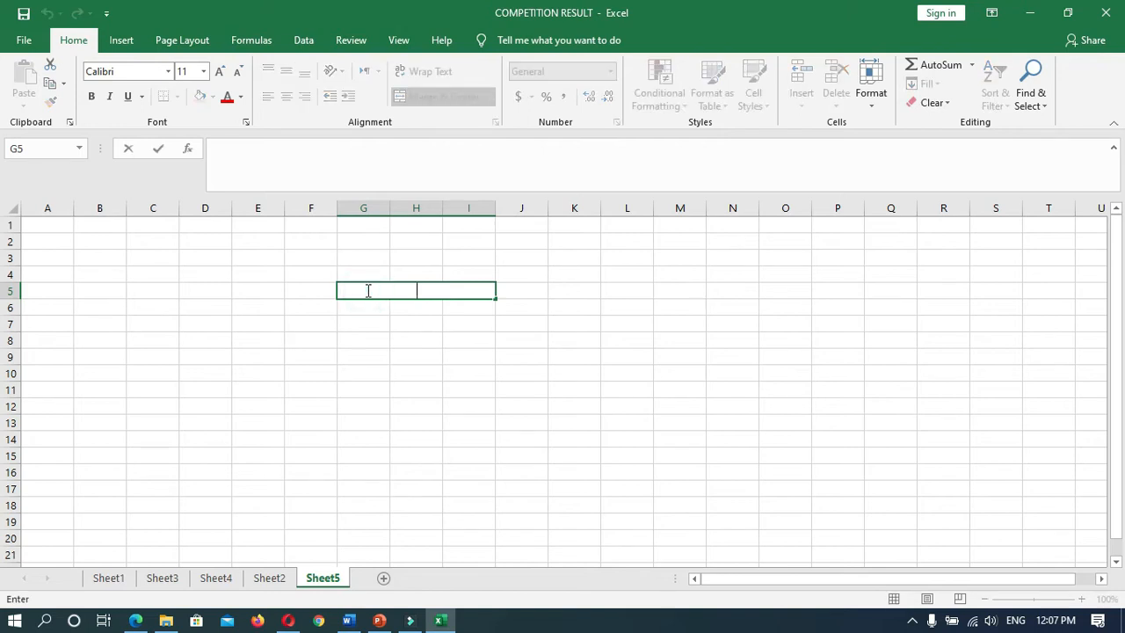
pyautogui.write('COMPETITION RESULT')
# Step: Set the title's font size to 18 and widen columns G to I so the whole title fits
pyautogui.click(203, 71)
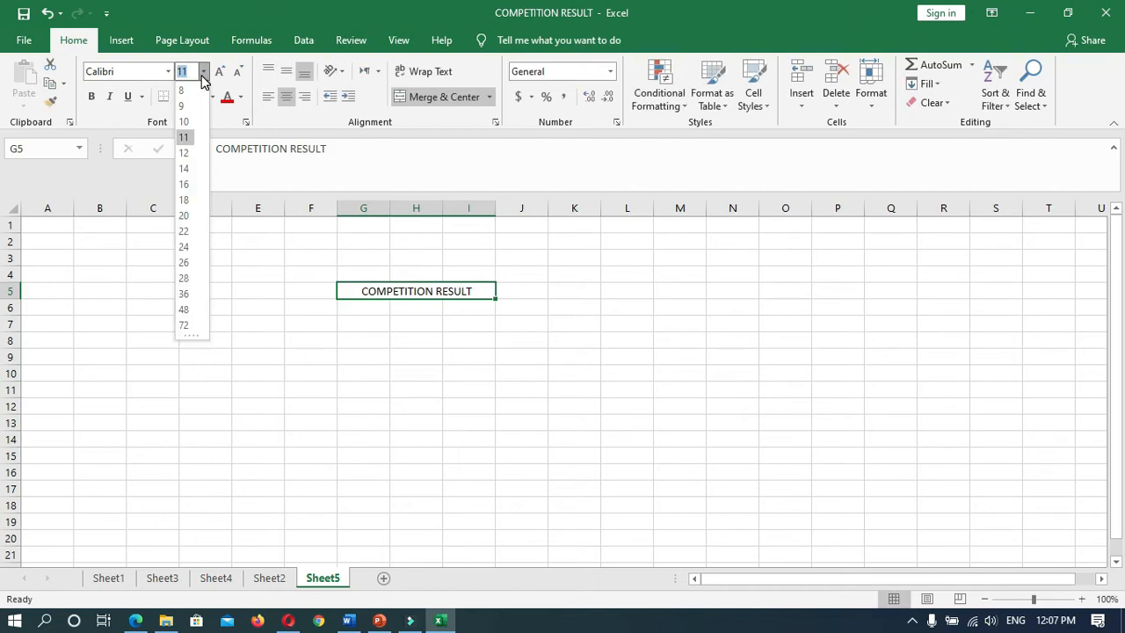
pyautogui.click(185, 200)
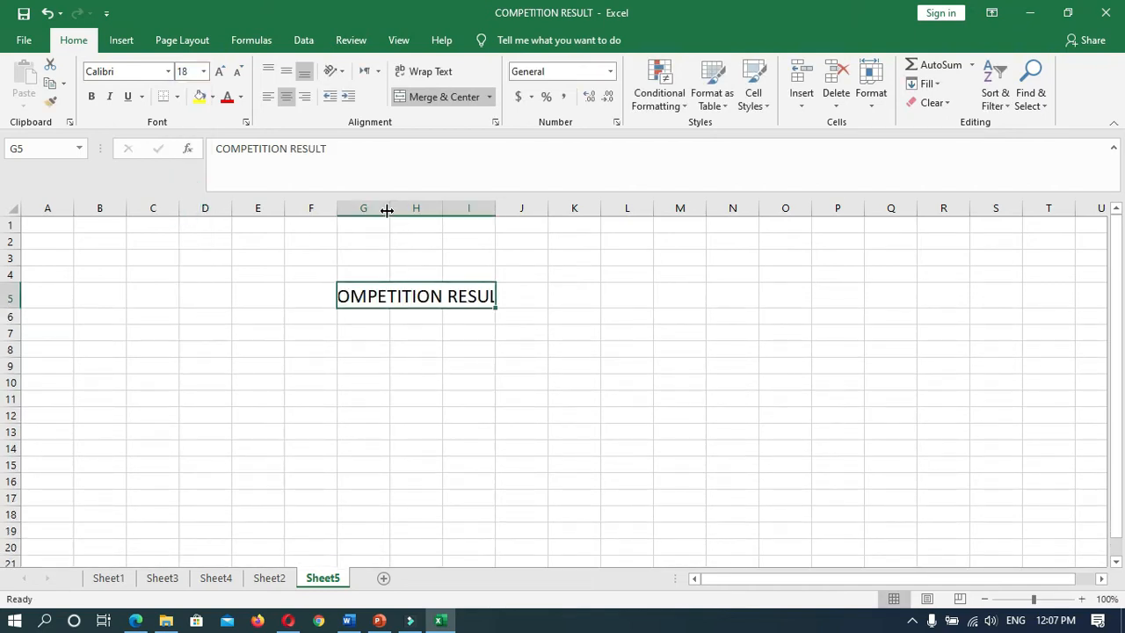
pyautogui.moveTo(392, 207); pyautogui.dragTo(598, 211)
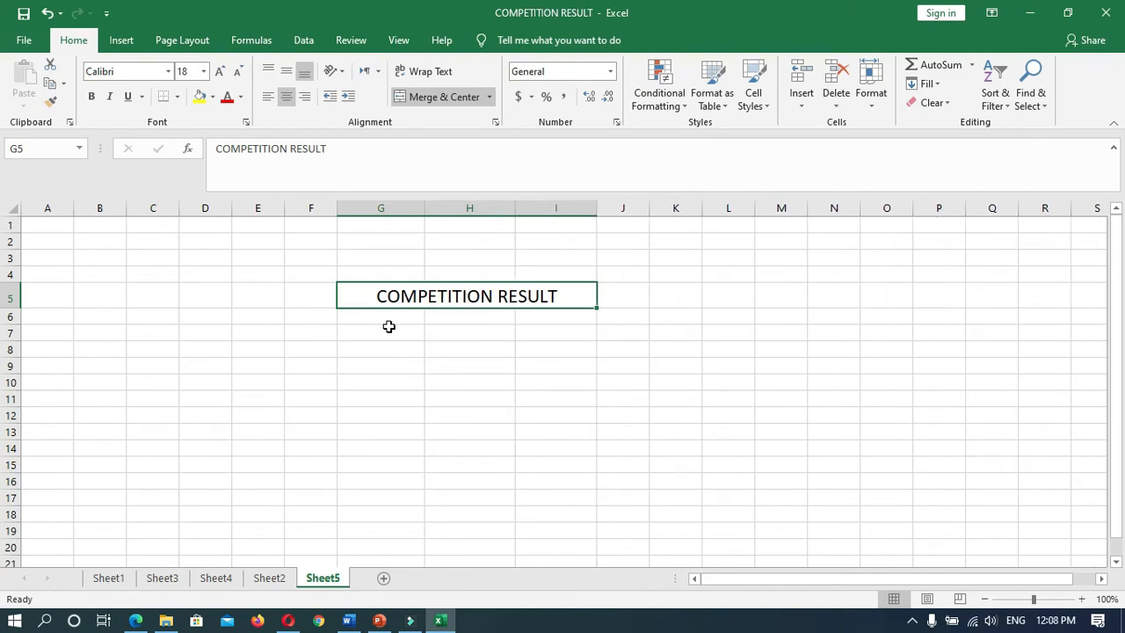
# Step: Merge and center G6:G7 and enter "Debate" in the merged cell
pyautogui.moveTo(395, 315); pyautogui.dragTo(396, 327)
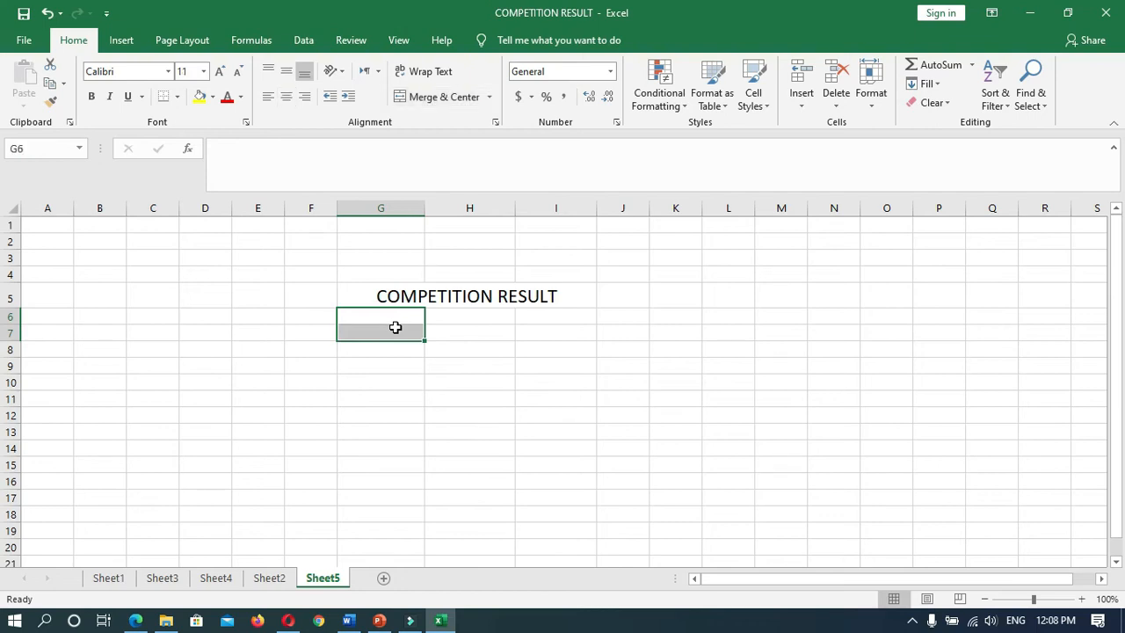
pyautogui.click(439, 98)
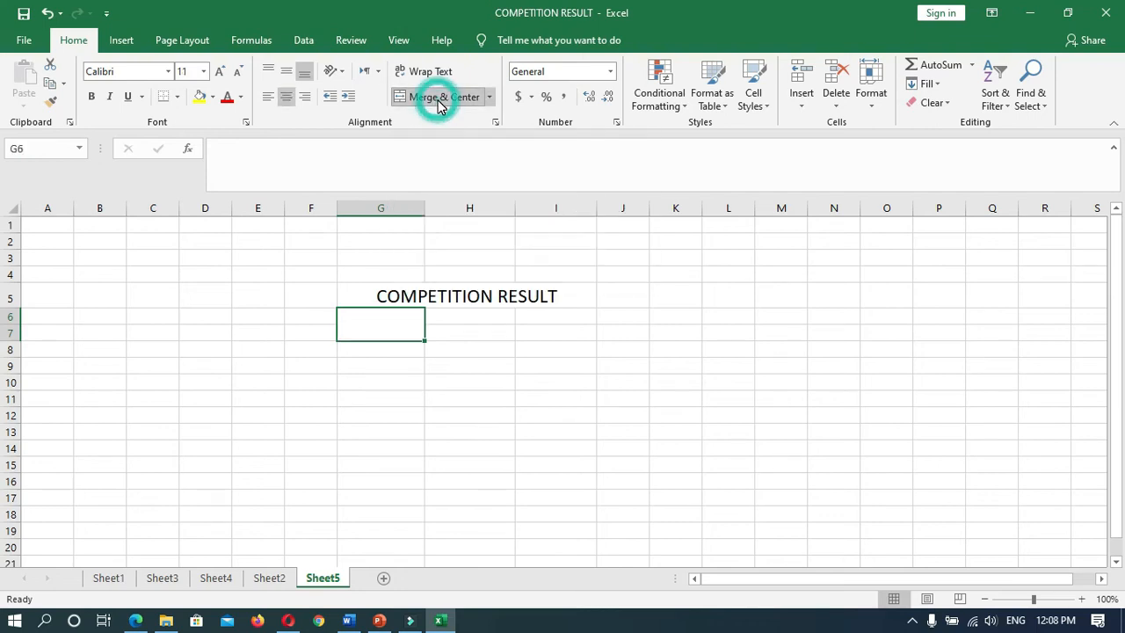
pyautogui.doubleClick(369, 322)
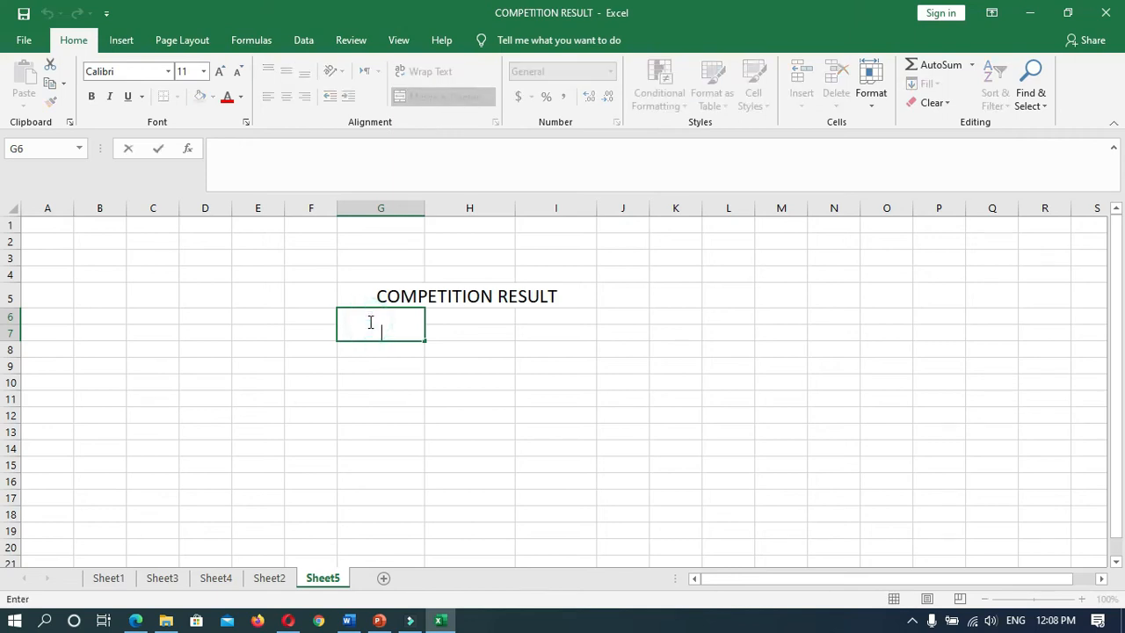
pyautogui.write('Debate')
# Step: Merge and center G8:G9 and enter "Quiz" in the merged cell
pyautogui.moveTo(378, 349); pyautogui.dragTo(384, 370)
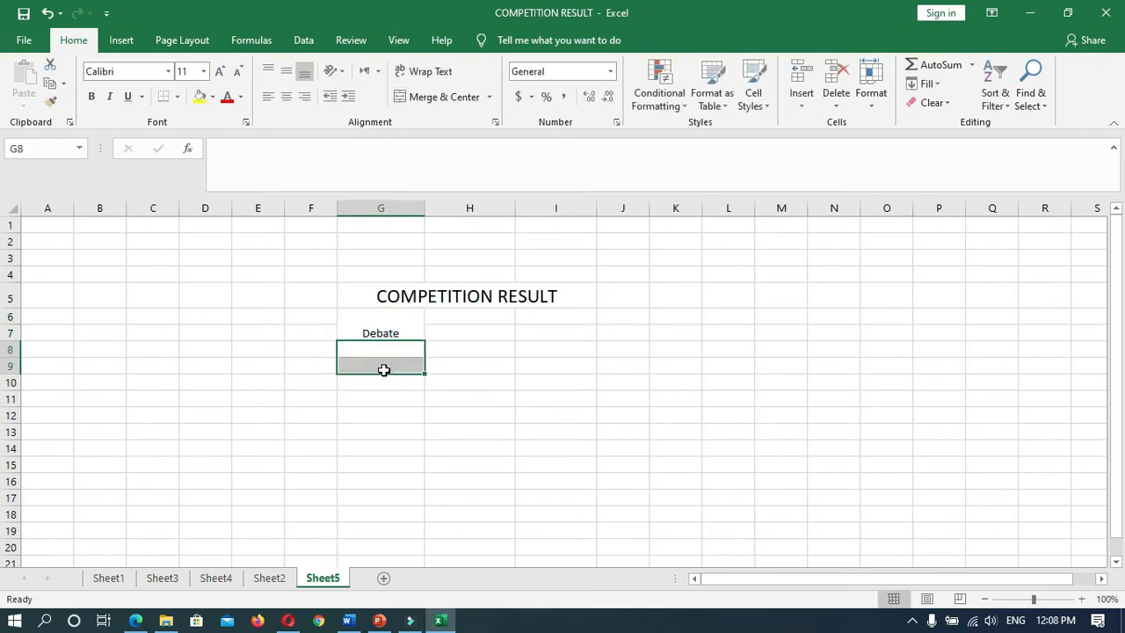
pyautogui.click(439, 97)
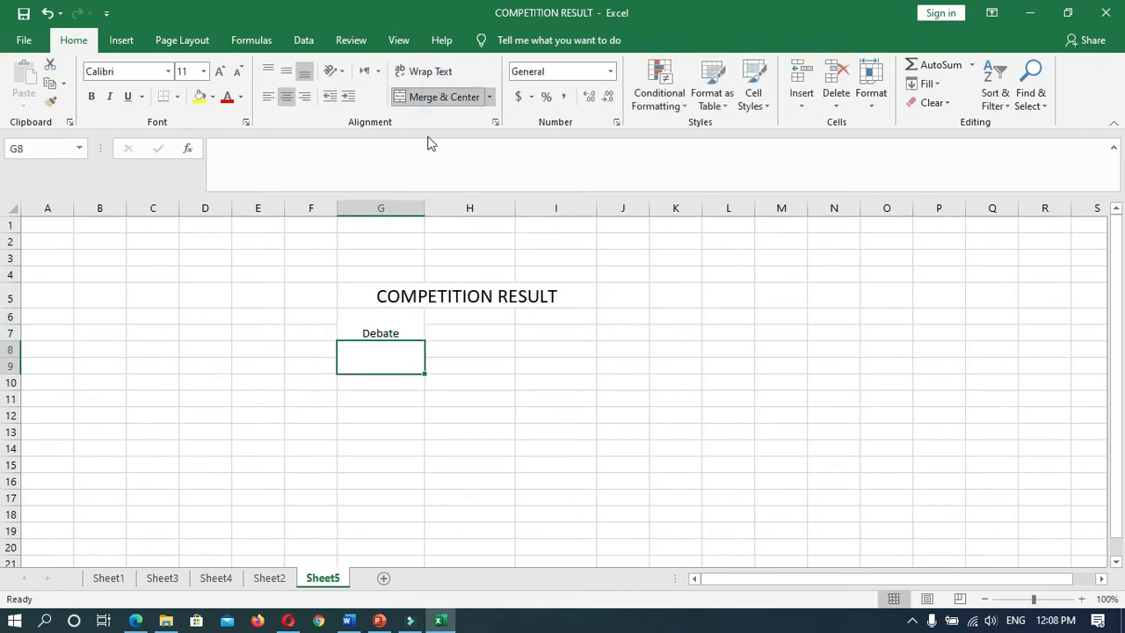
pyautogui.doubleClick(384, 357)
pyautogui.write('Quiz')
# Step: Merge and center G10:G11 and enter the PowerPoint presentation category in the merged cell
pyautogui.moveTo(382, 383); pyautogui.dragTo(381, 399)
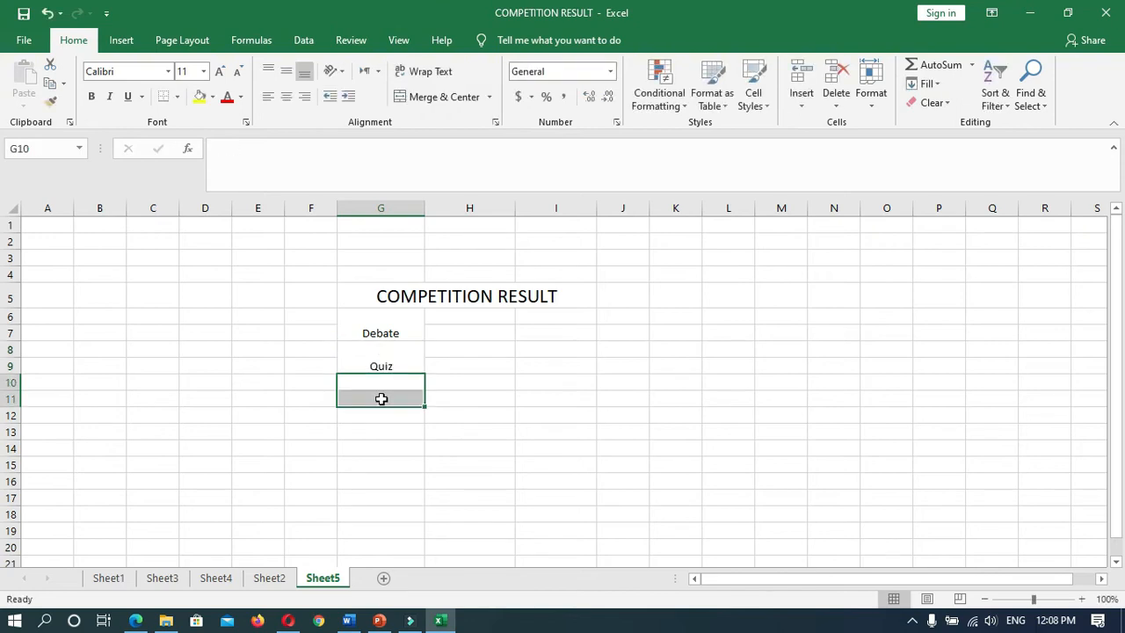
pyautogui.click(463, 95)
pyautogui.doubleClick(363, 387)
pyautogui.write('Powerpoint Presentation')
pyautogui.click(399, 427)
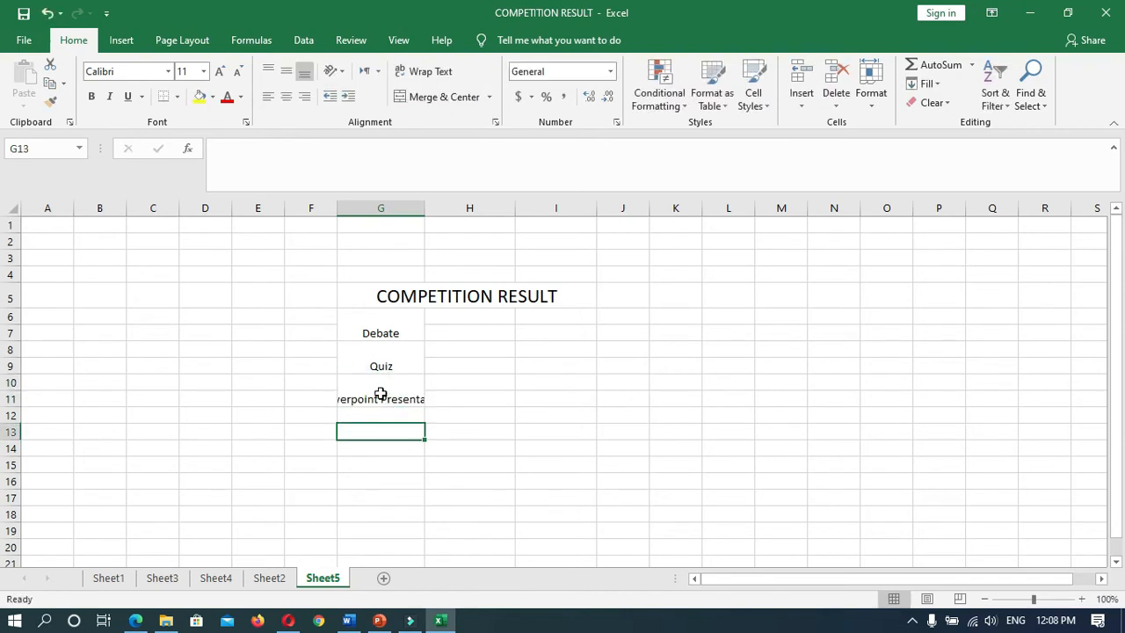
# Step: Wrap the text in merged cell G10:G11 and correct its spelling to "powerpoint Presentation"
pyautogui.click(380, 394)
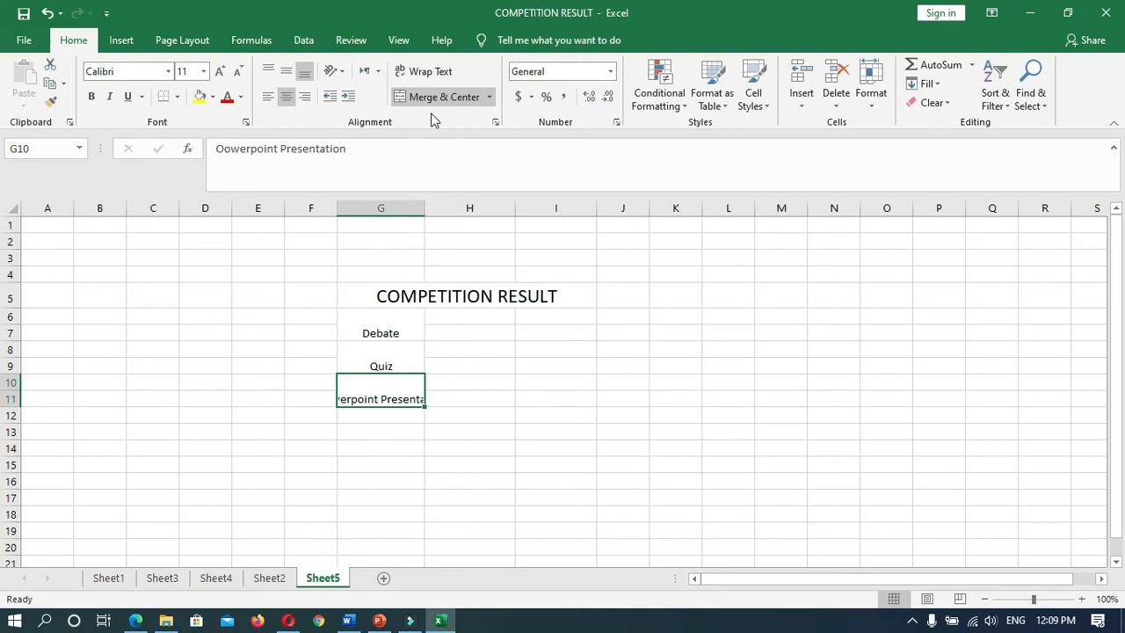
pyautogui.click(431, 72)
pyautogui.click(362, 378)
pyautogui.doubleClick(358, 382)
pyautogui.press('BackSpace')
pyautogui.press('Delete')
pyautogui.write('po')
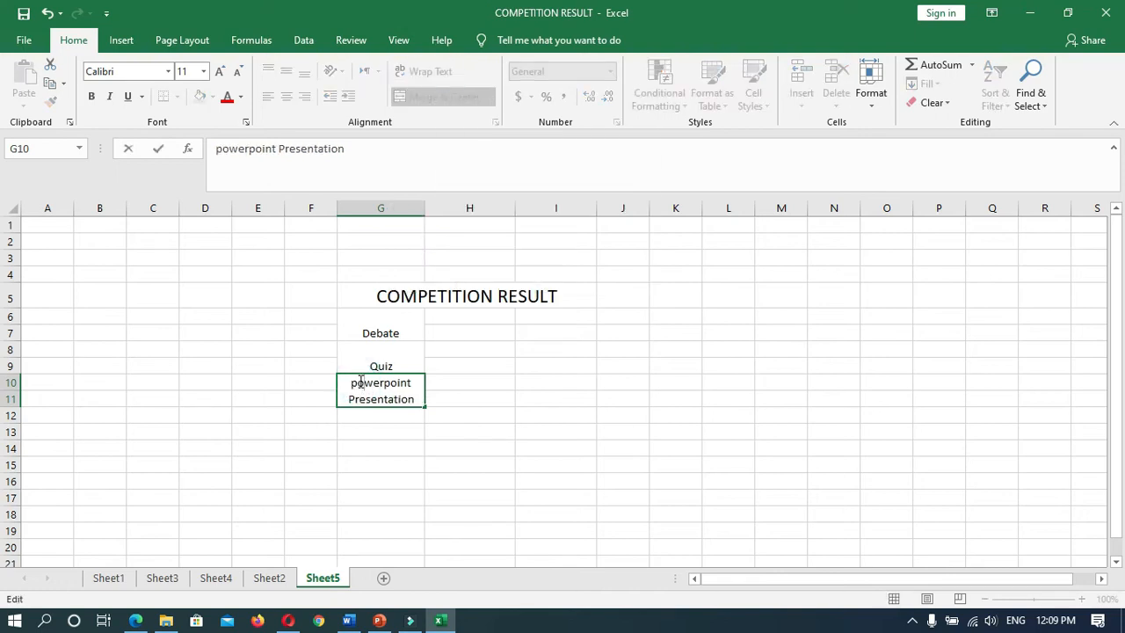
pyautogui.press('Return')
pyautogui.click(381, 386)
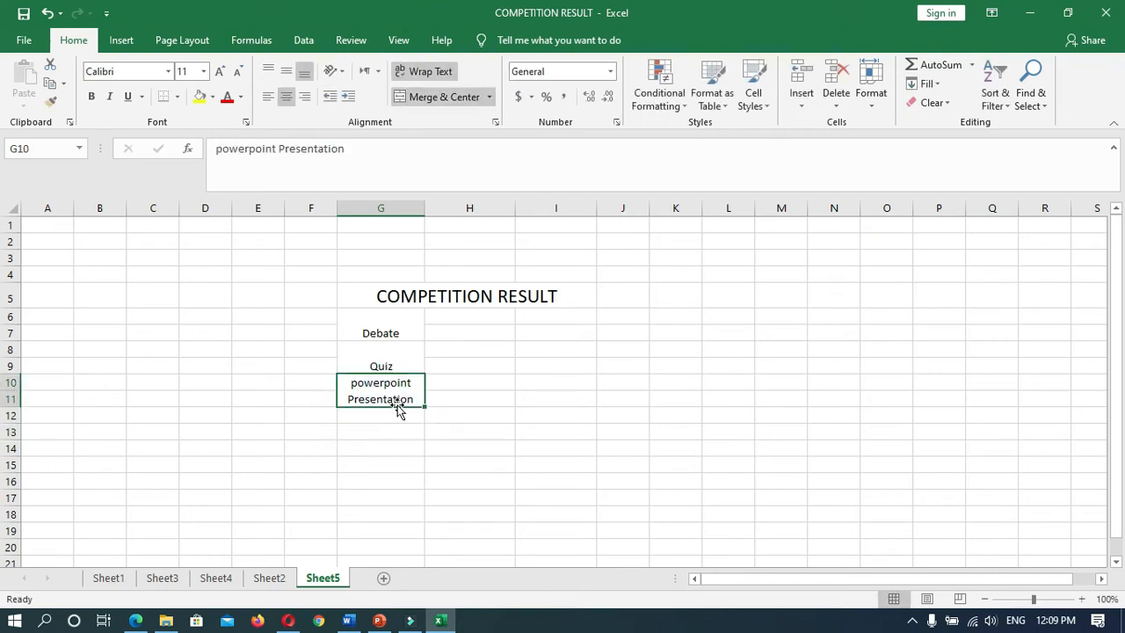
pyautogui.click(431, 400)
# Step: Enter the six participants' names in H6:H11 and alternate FIRST and SECOND in I6:I11
pyautogui.click(476, 315)
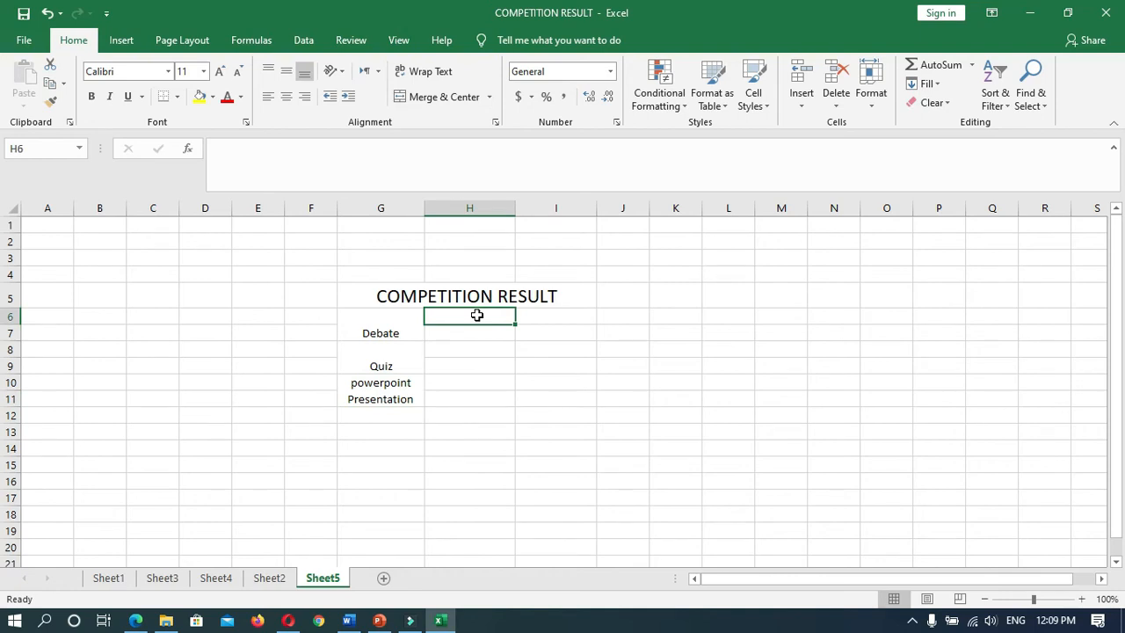
pyautogui.write('AMMAR SANA IA RAHIM REHAN UMER')
pyautogui.click(566, 313)
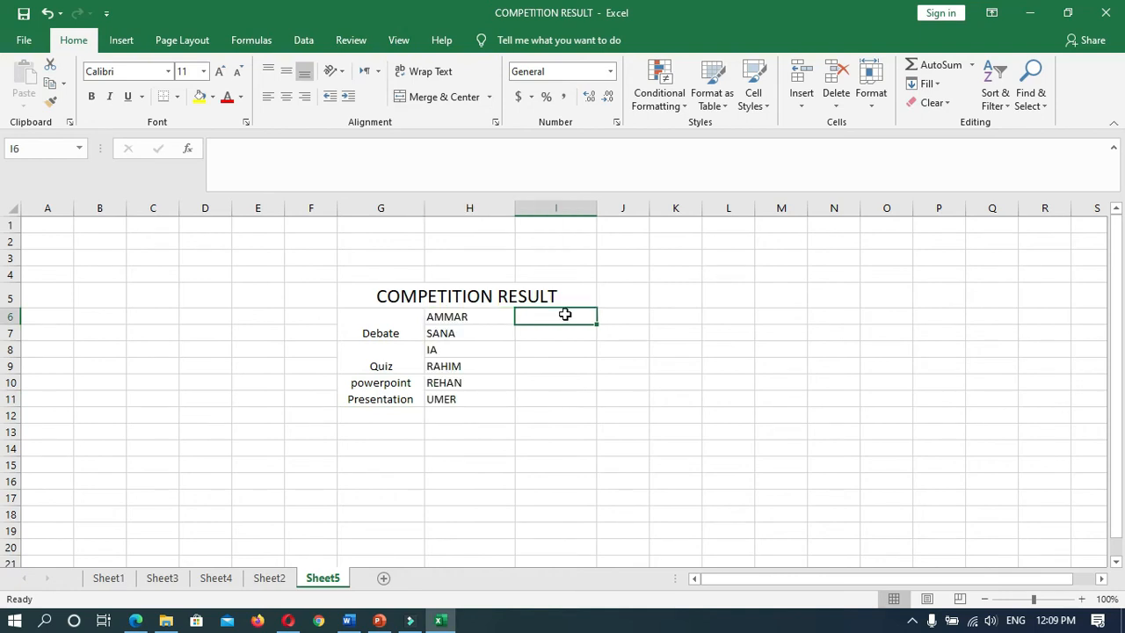
pyautogui.write('FIRST')
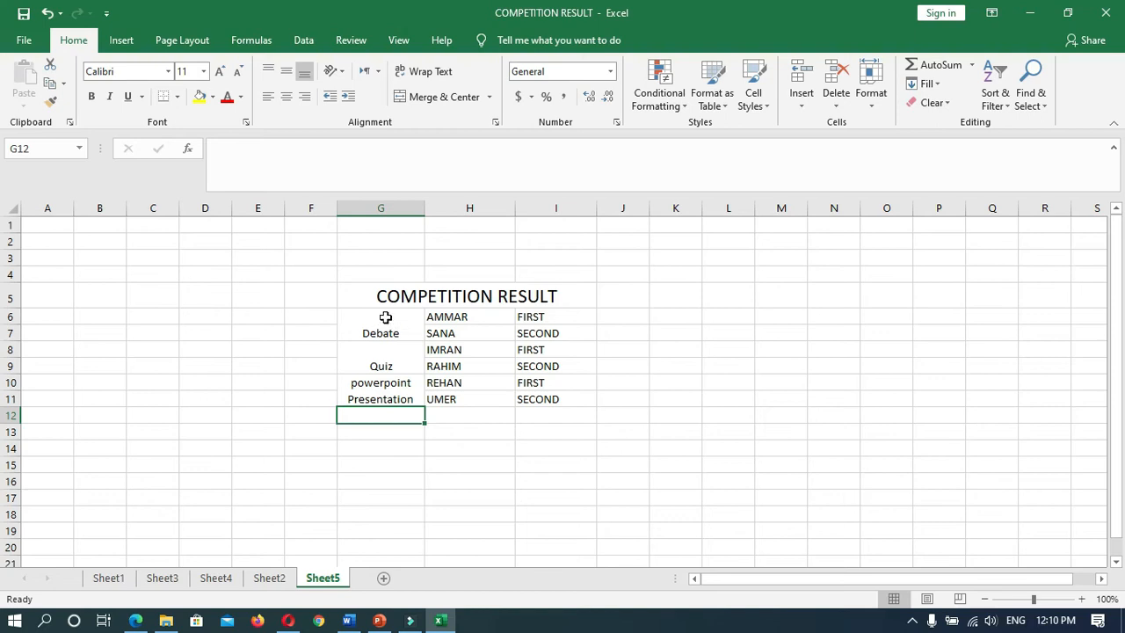
# Step: Apply all borders to the table range G5:I11
pyautogui.moveTo(370, 291); pyautogui.dragTo(481, 400)
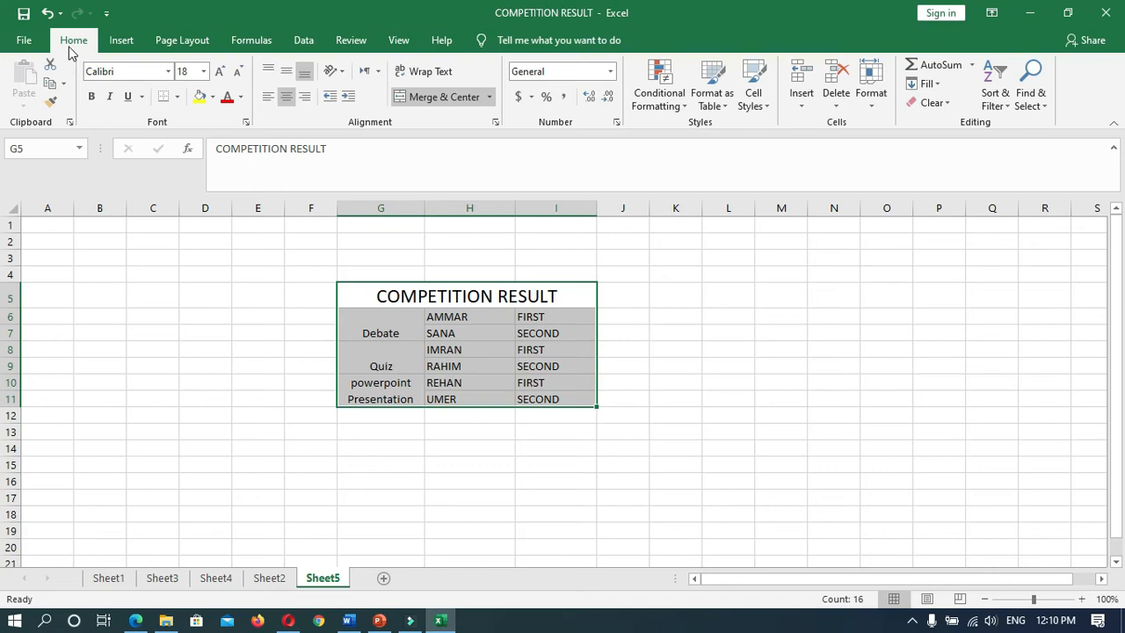
pyautogui.click(178, 98)
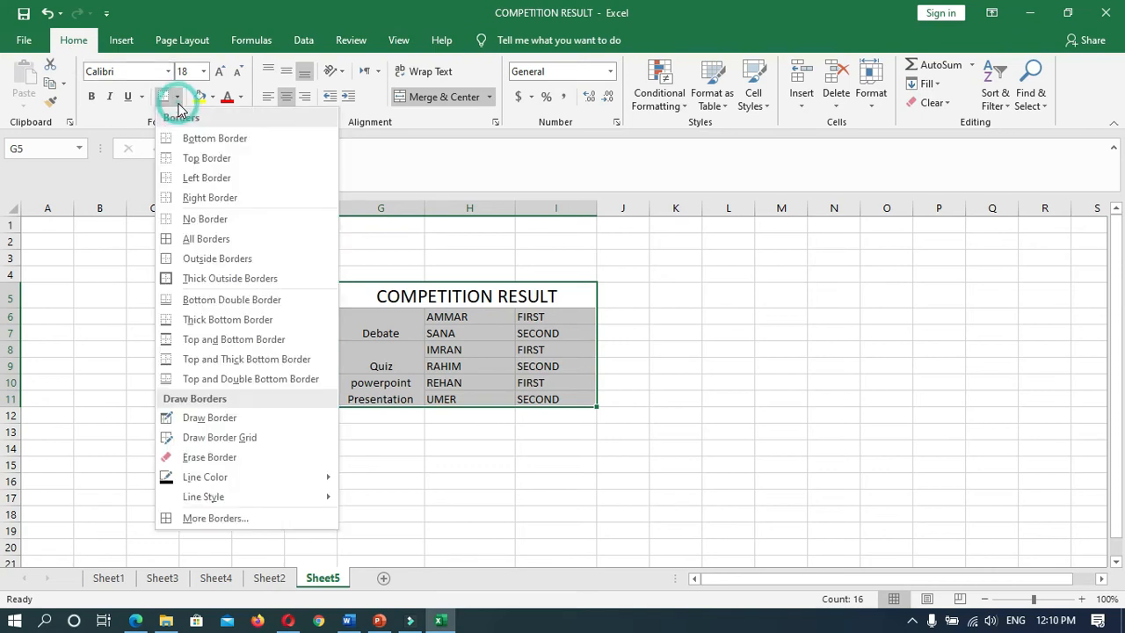
pyautogui.click(207, 240)
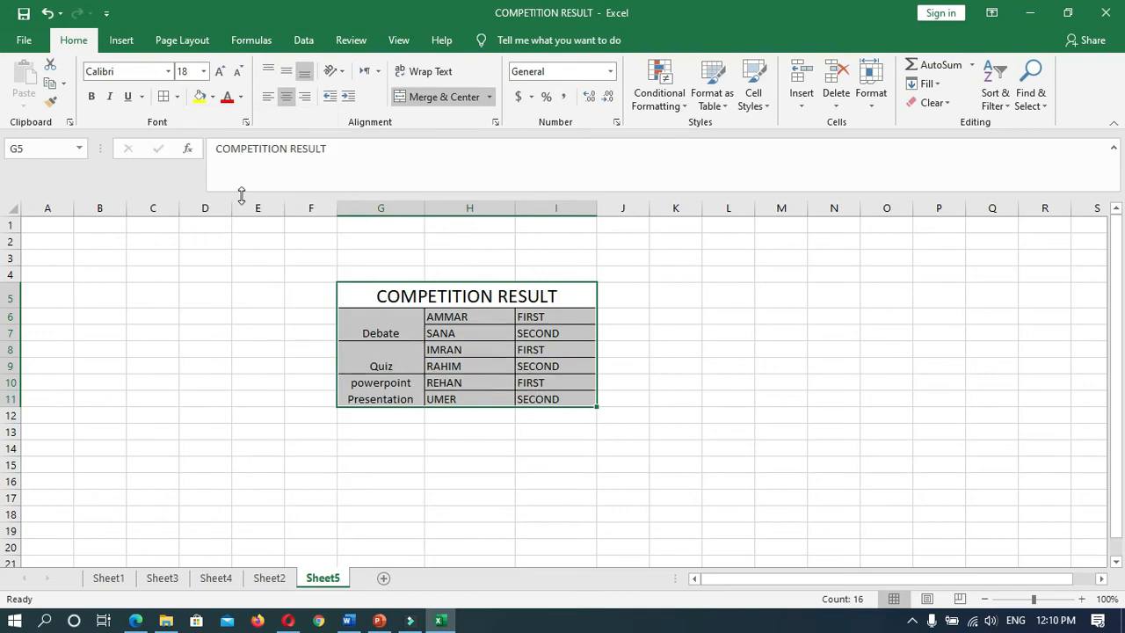
pyautogui.click(379, 273)
# Step: Set the font size of G6:I11 to 14 and the title's font size to 20
pyautogui.moveTo(386, 326); pyautogui.dragTo(526, 386)
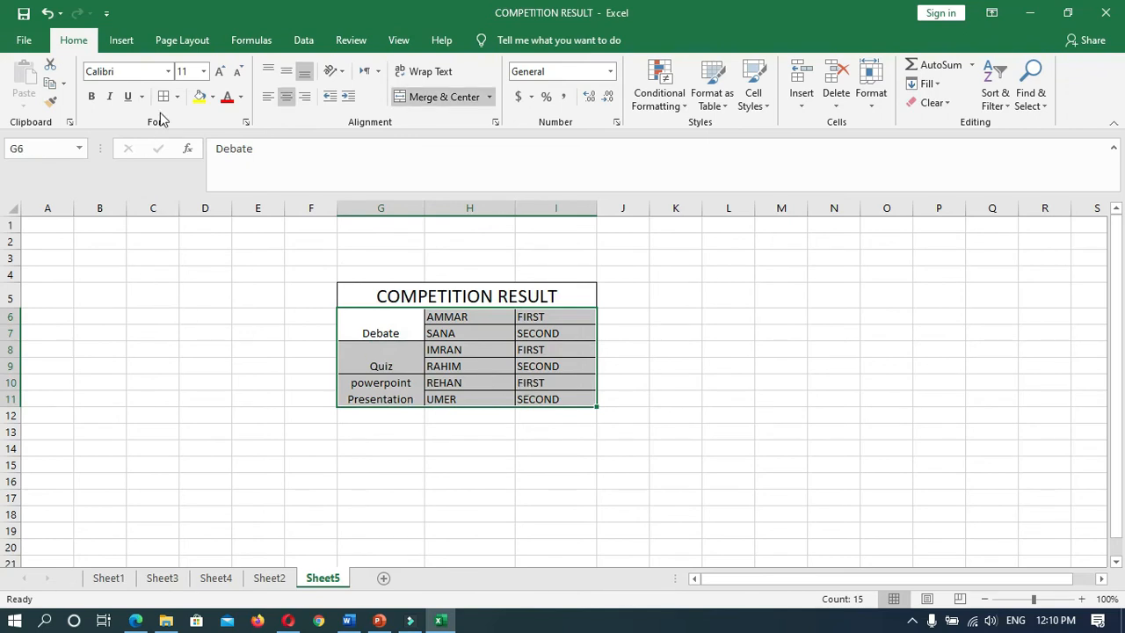
pyautogui.click(203, 71)
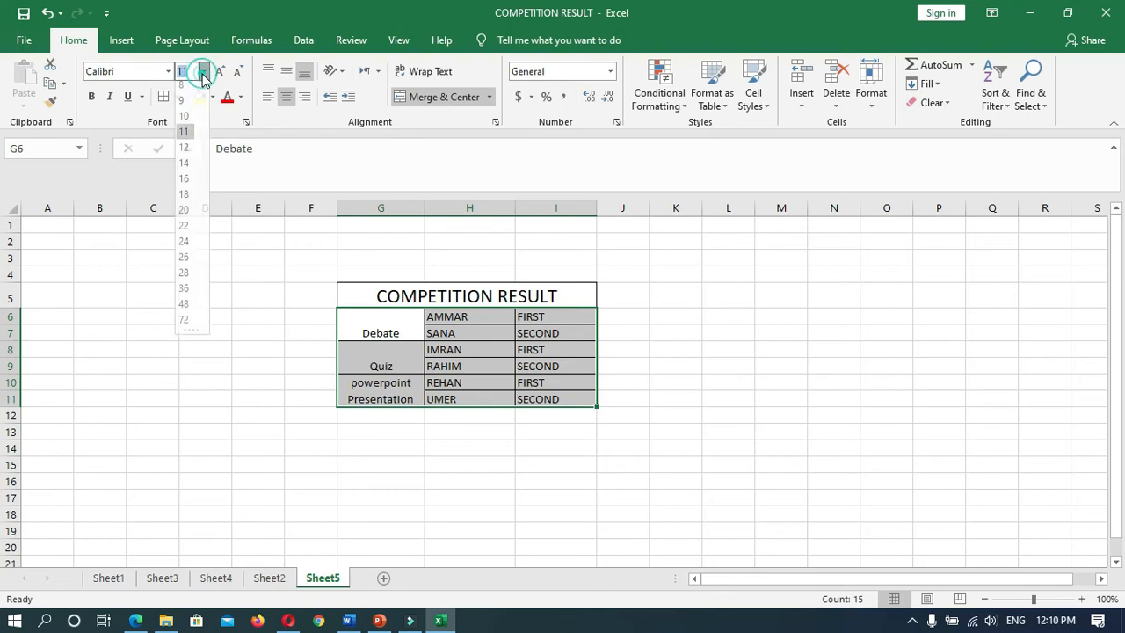
pyautogui.click(187, 169)
pyautogui.click(257, 403)
pyautogui.click(370, 296)
# Step: Middle-align the category cells G6:G11 vertically
pyautogui.moveTo(381, 339); pyautogui.dragTo(390, 397)
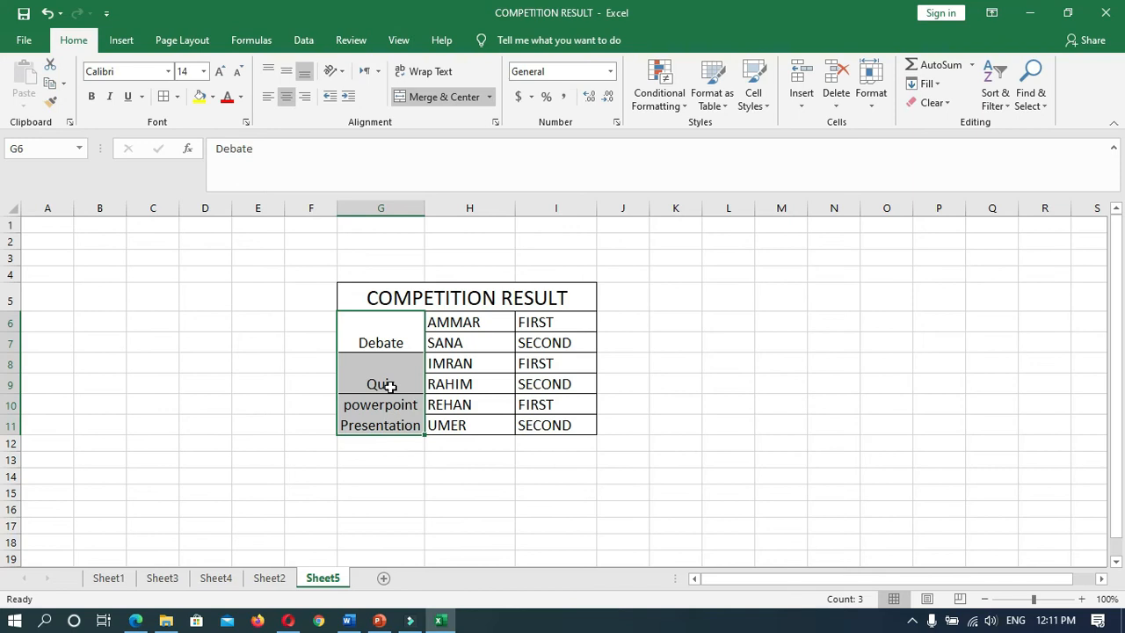
pyautogui.click(285, 74)
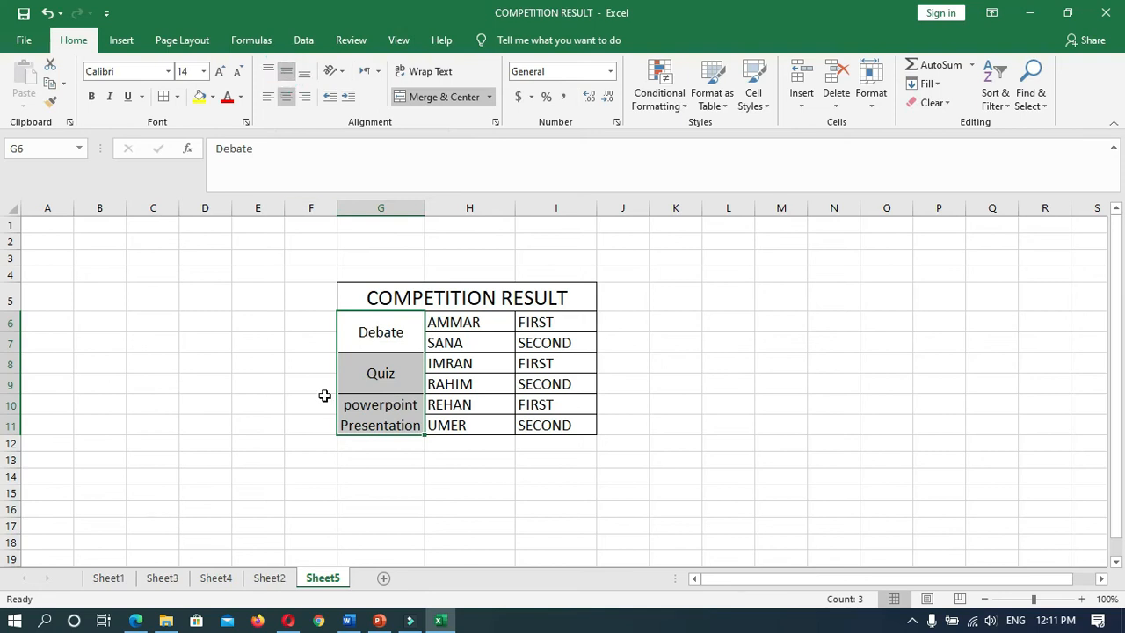
pyautogui.click(296, 387)
pyautogui.click(383, 339)
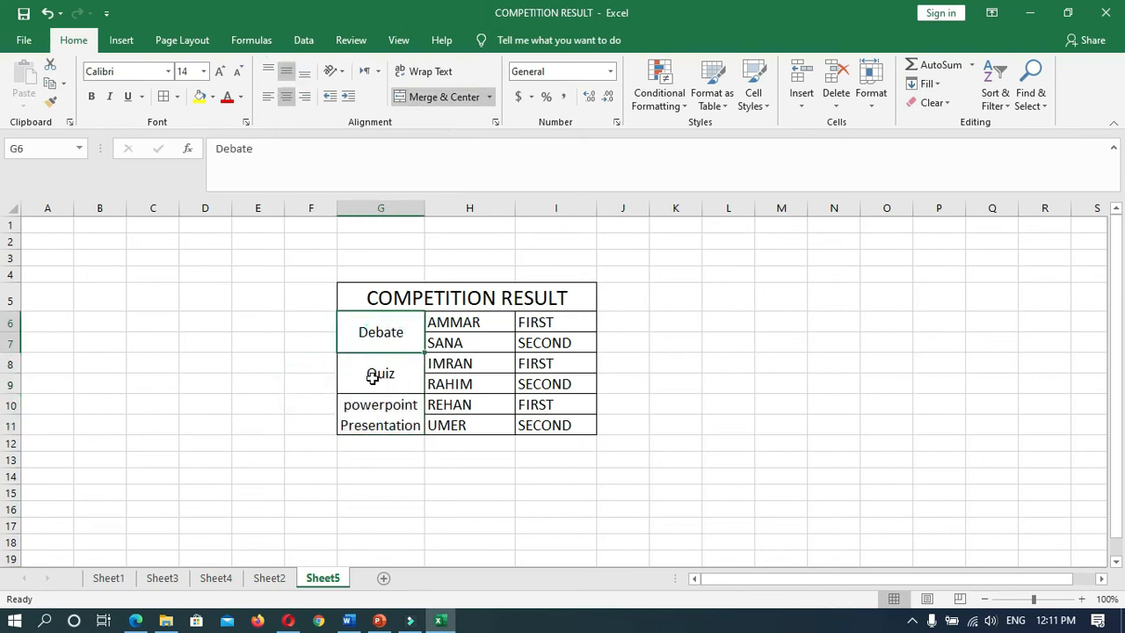
pyautogui.click(375, 379)
pyautogui.click(381, 332)
# Step: Fill the title cell with light orange and the Debate rows G6:I7 with light blue
pyautogui.click(410, 297)
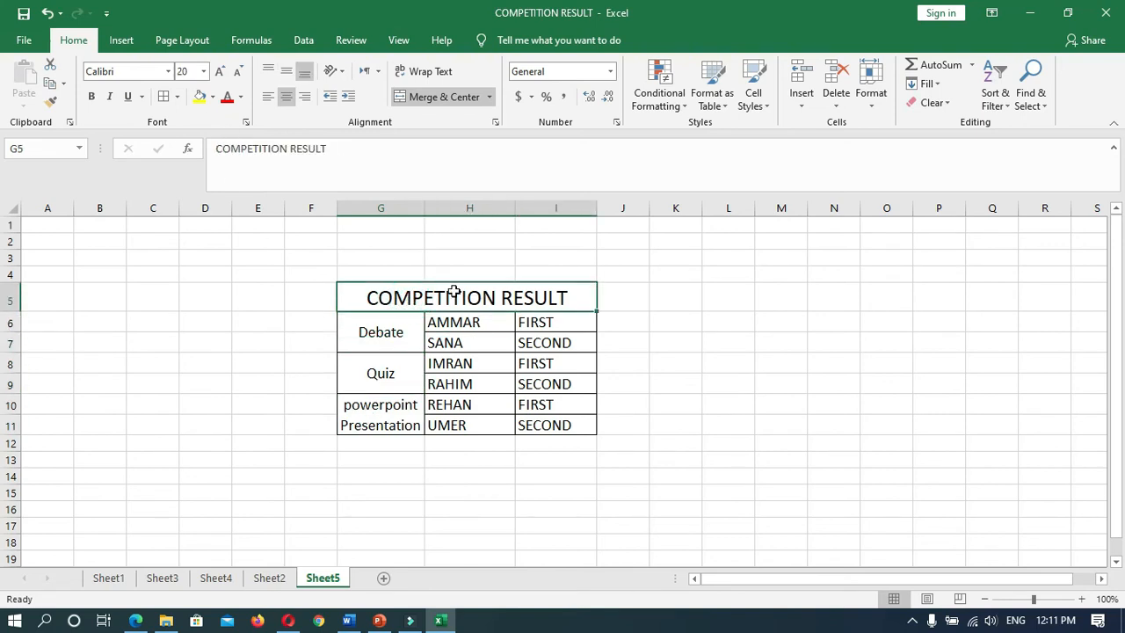
pyautogui.click(212, 97)
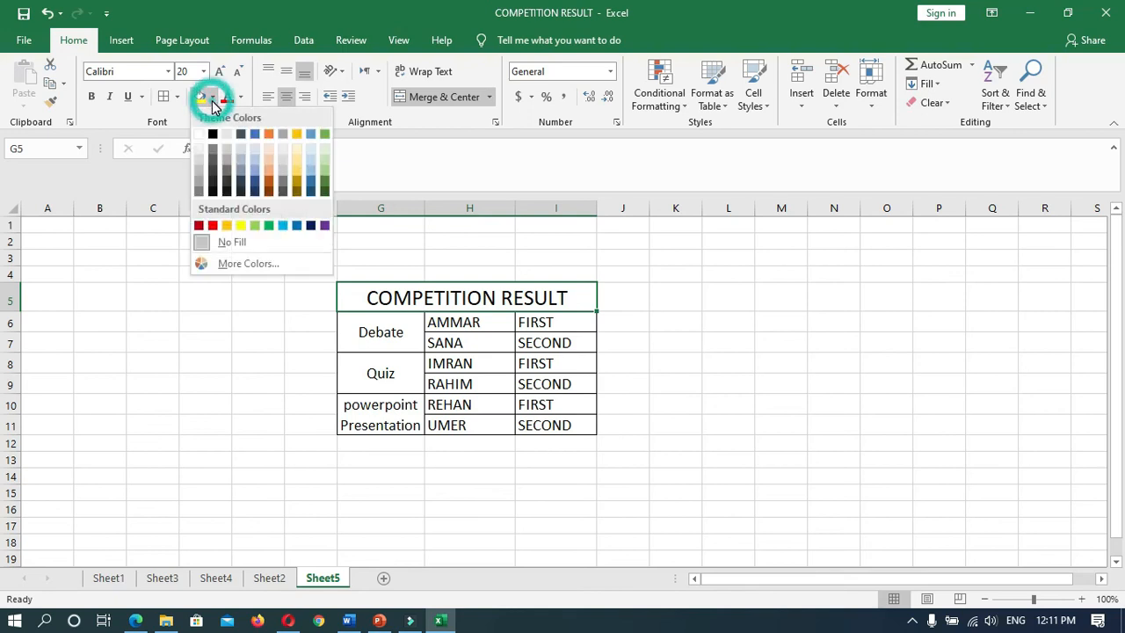
pyautogui.click(274, 157)
pyautogui.moveTo(387, 327); pyautogui.dragTo(544, 342)
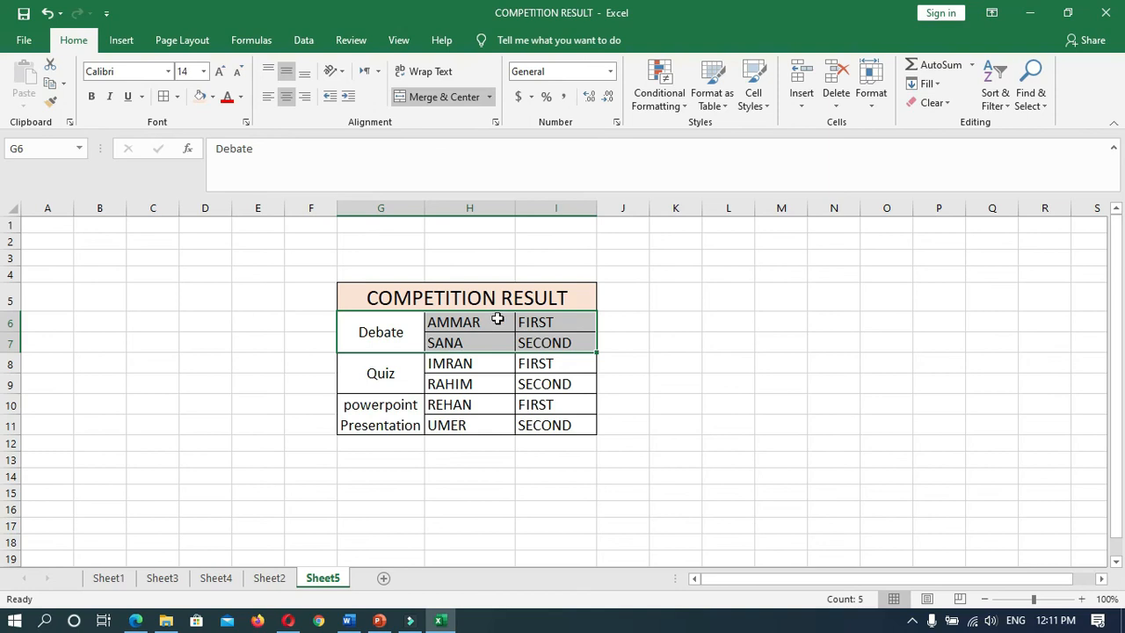
pyautogui.click(208, 103)
# Step: Fill the Quiz rows G8:I9 with light gold and the powerpoint Presentation rows G10:I11 with light green
pyautogui.moveTo(373, 376); pyautogui.dragTo(551, 384)
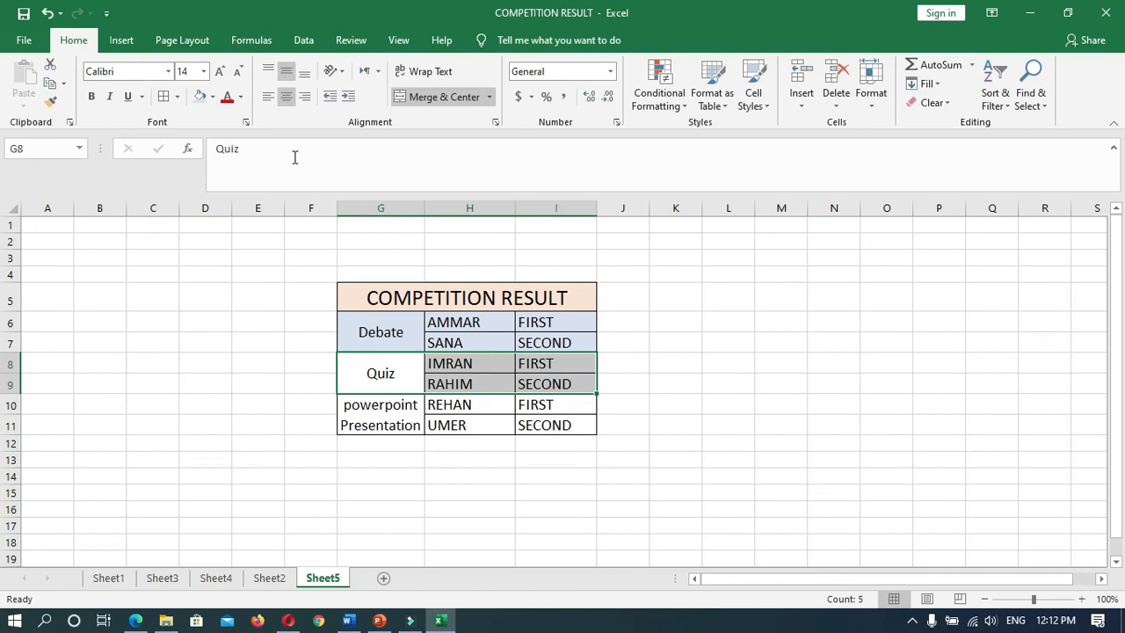
pyautogui.click(211, 96)
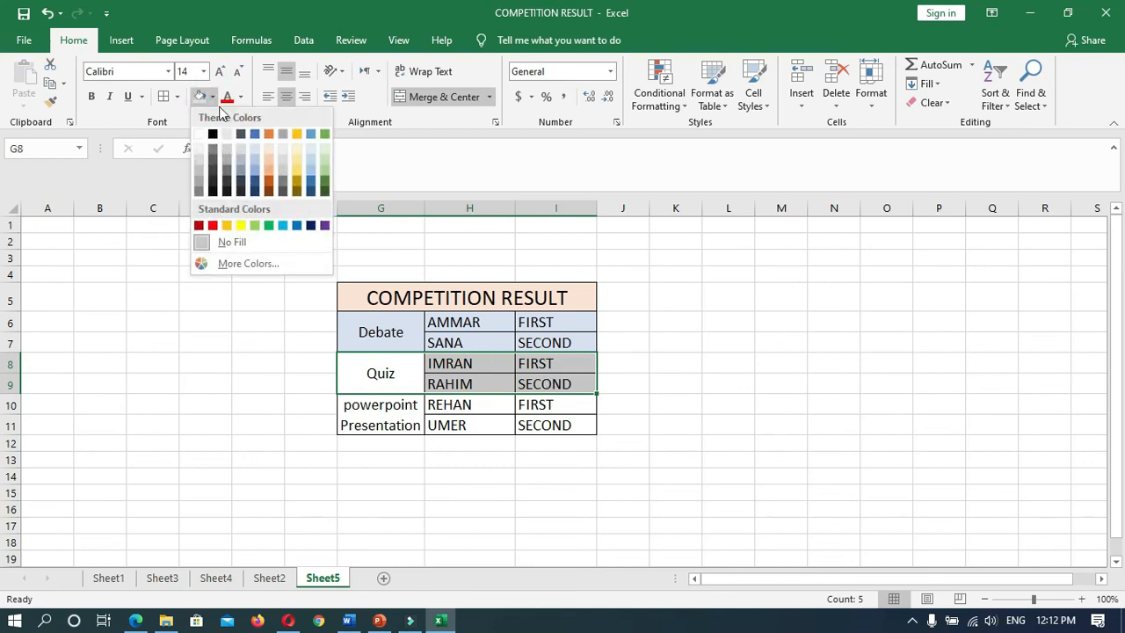
pyautogui.click(302, 143)
pyautogui.click(381, 409)
pyautogui.moveTo(509, 415); pyautogui.dragTo(583, 425)
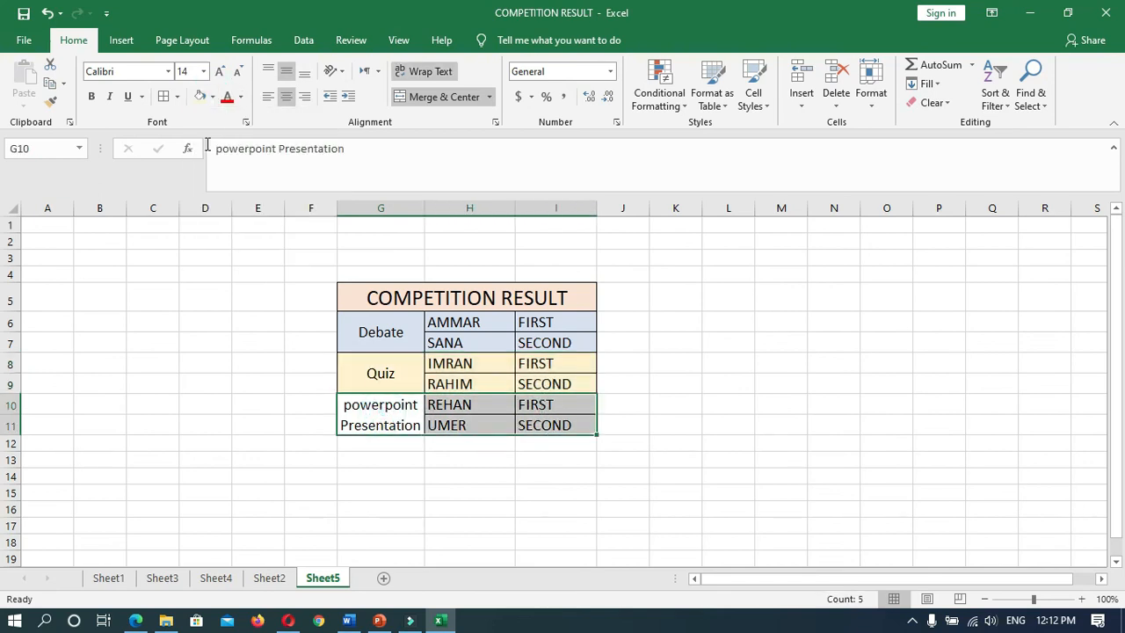
# Step: Make the COMPETITION RESULT title dark green and bold
pyautogui.click(371, 297)
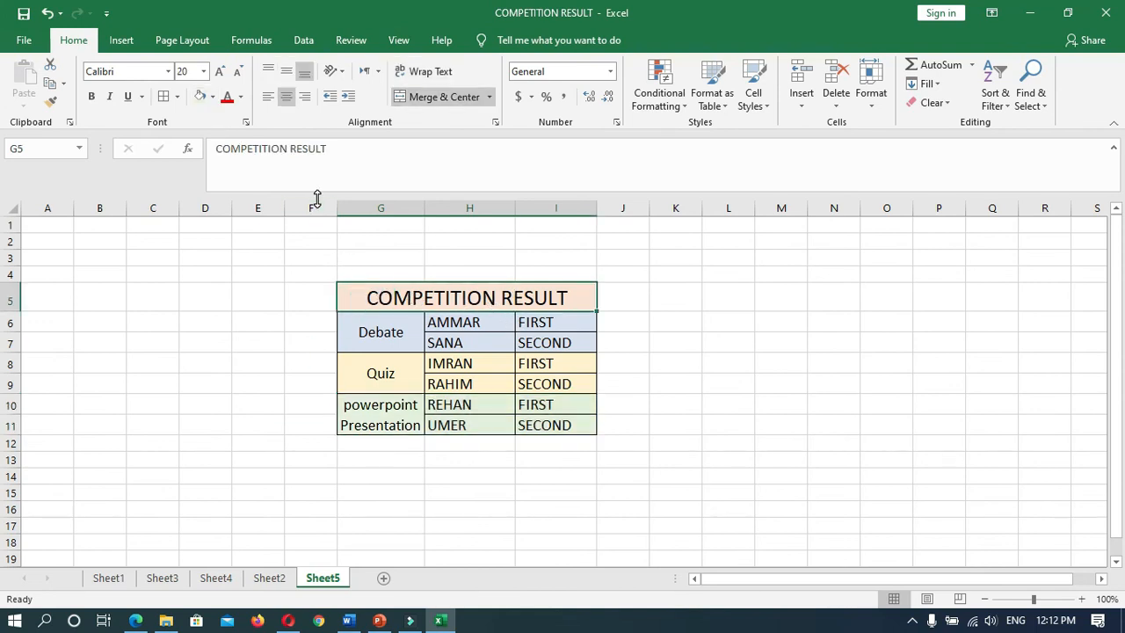
pyautogui.click(240, 97)
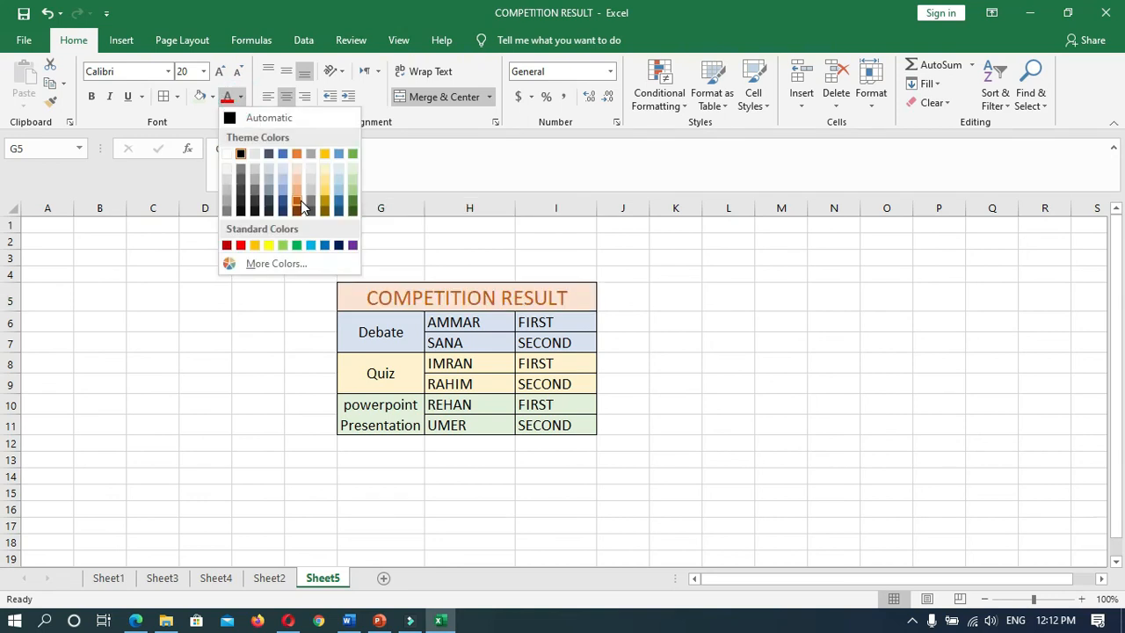
pyautogui.click(353, 204)
pyautogui.click(93, 97)
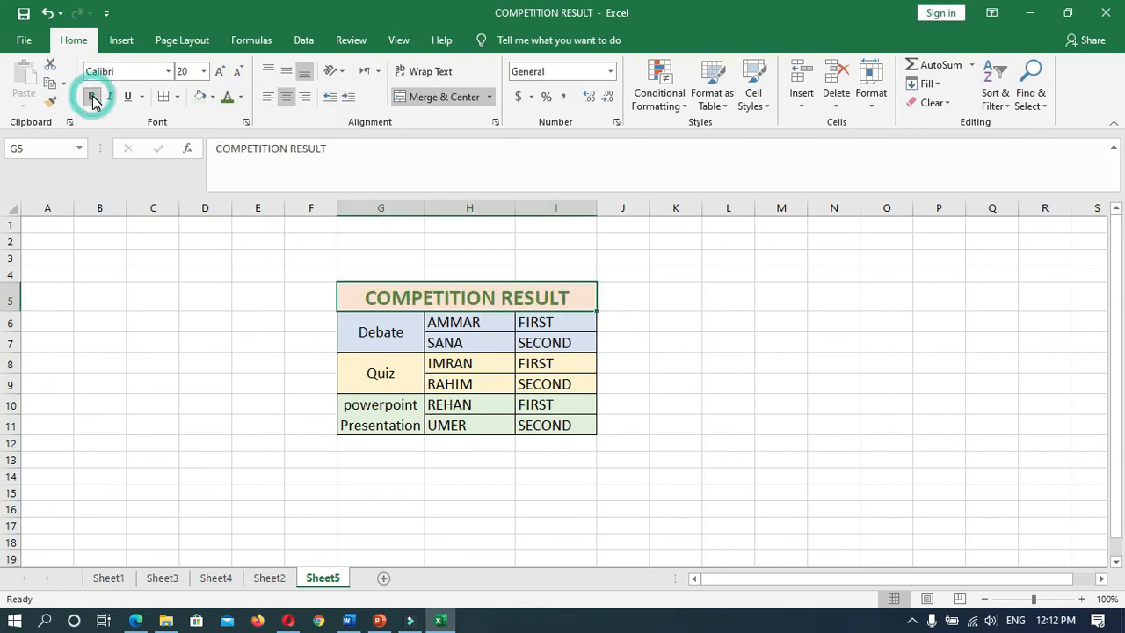
pyautogui.click(203, 366)
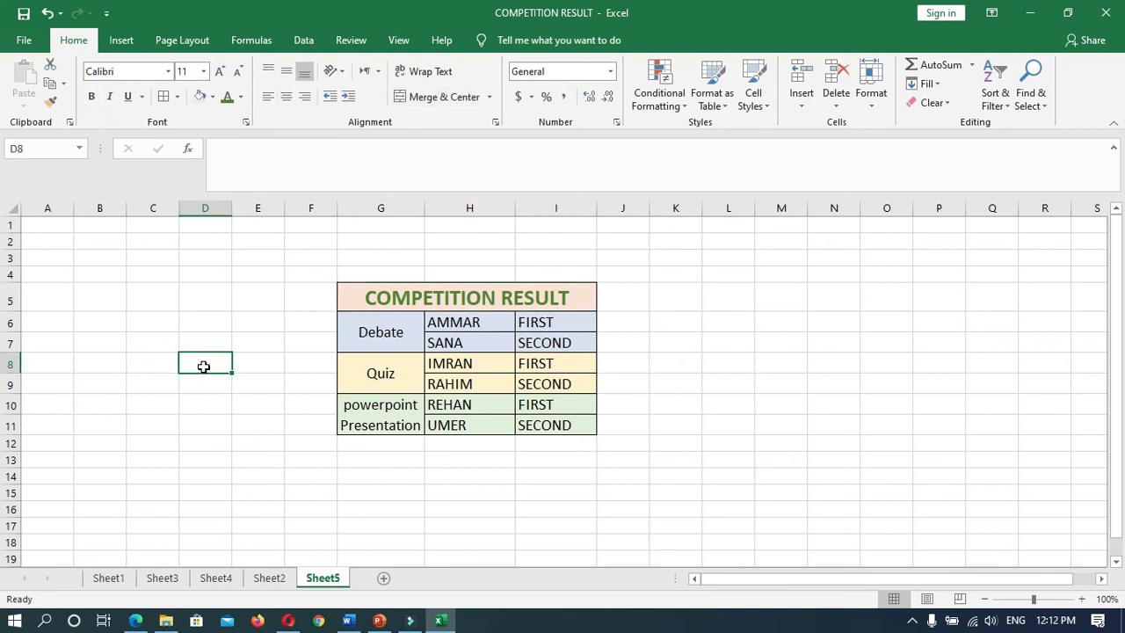
pyautogui.moveTo(380, 299); pyautogui.dragTo(448, 395)
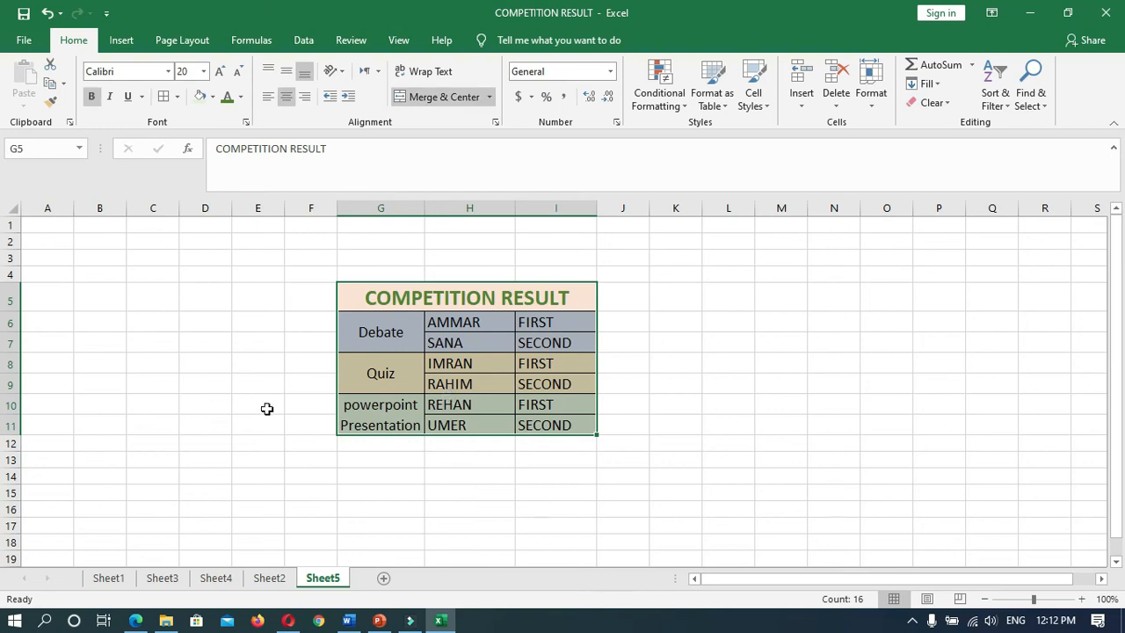
pyautogui.click(267, 404)
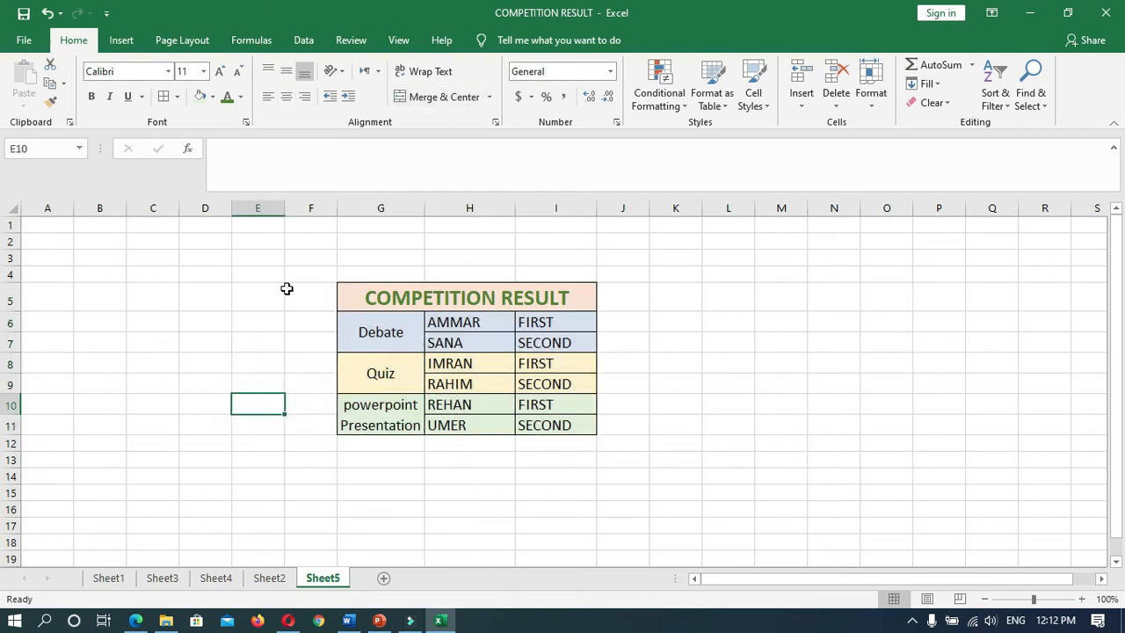